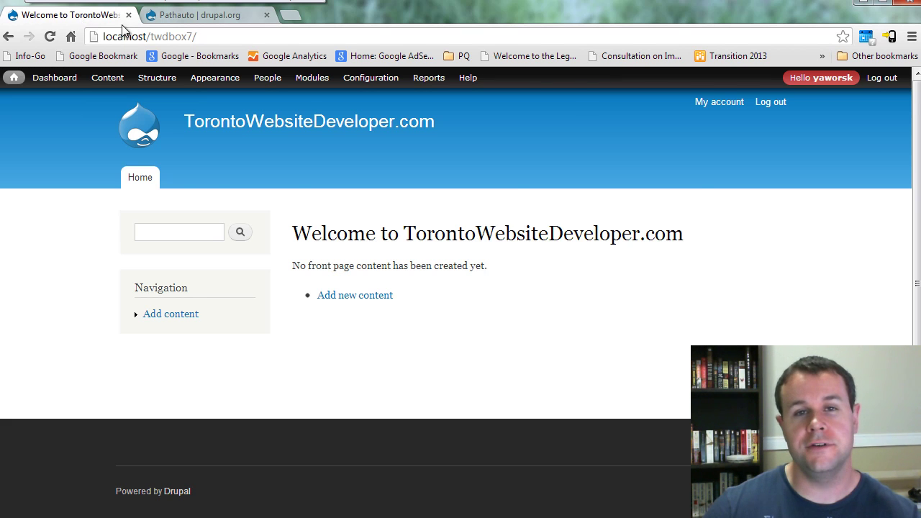
On the Pathauto project page at drupal.org, copy the link address of the recommended 7.x-1.2 tar.gz download
click(206, 17)
double_click(236, 260)
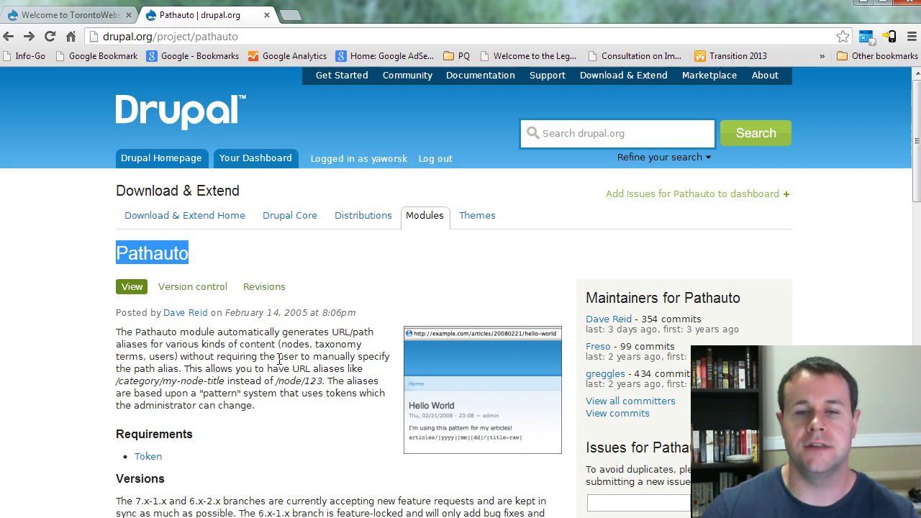
scroll(300, 360, down, 3)
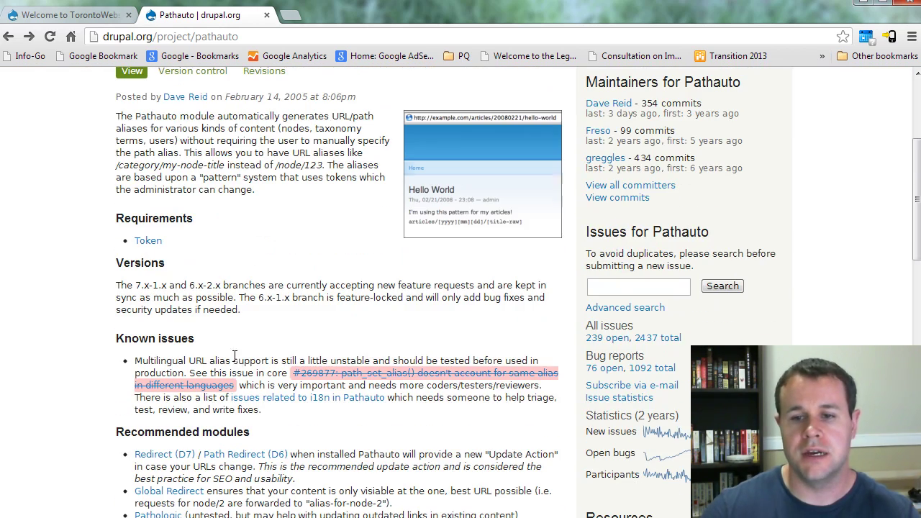
scroll(242, 362, down, 1)
scroll(291, 229, down, 4)
scroll(218, 338, down, 5)
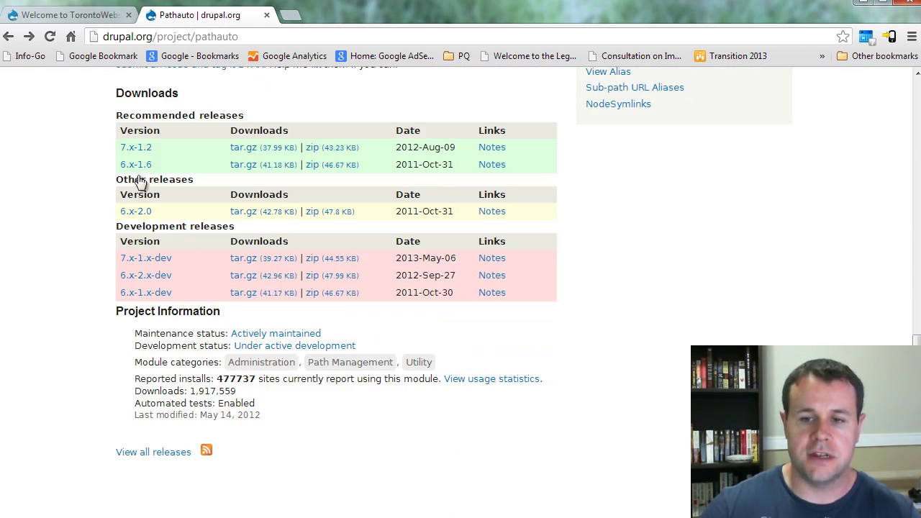
right_click(251, 148)
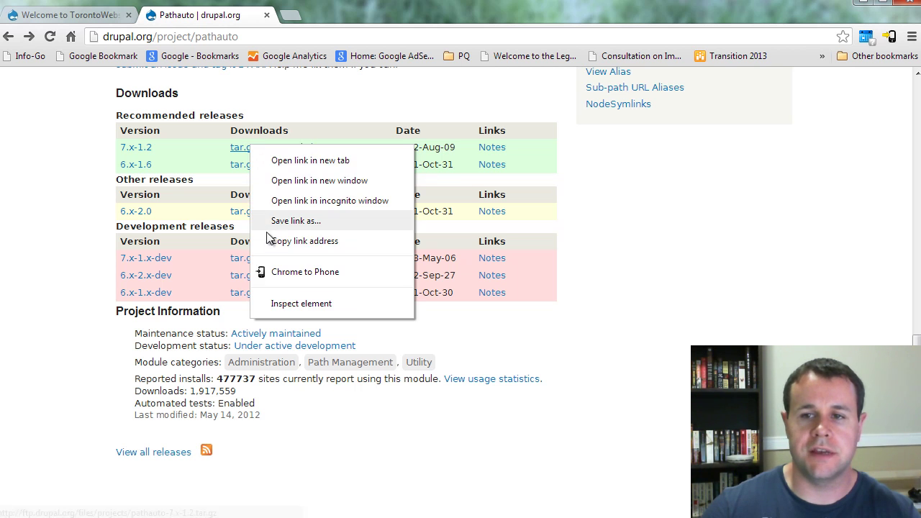
click(268, 238)
scroll(238, 166, up, 2)
On the local Drupal site's module installation page, paste the Pathauto 7.x-1.2 tar.gz address as the URL to install from
click(82, 7)
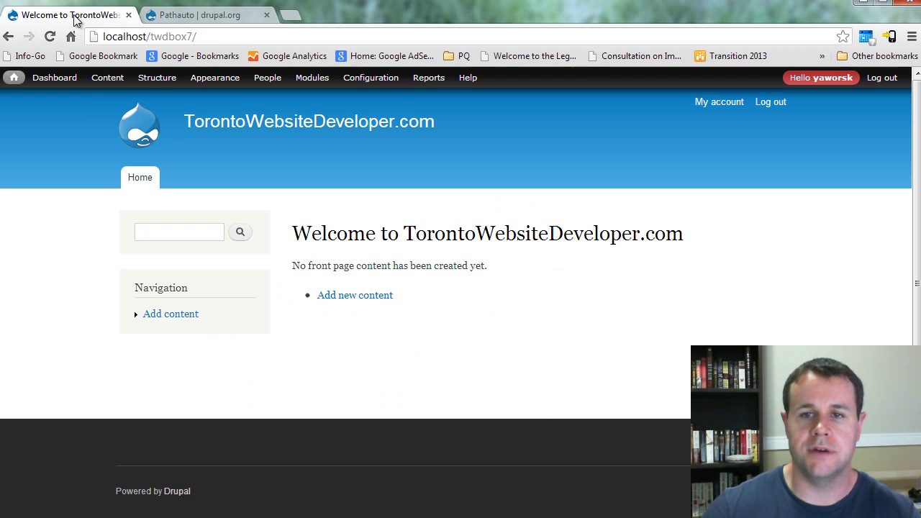
mouse_move(311, 85)
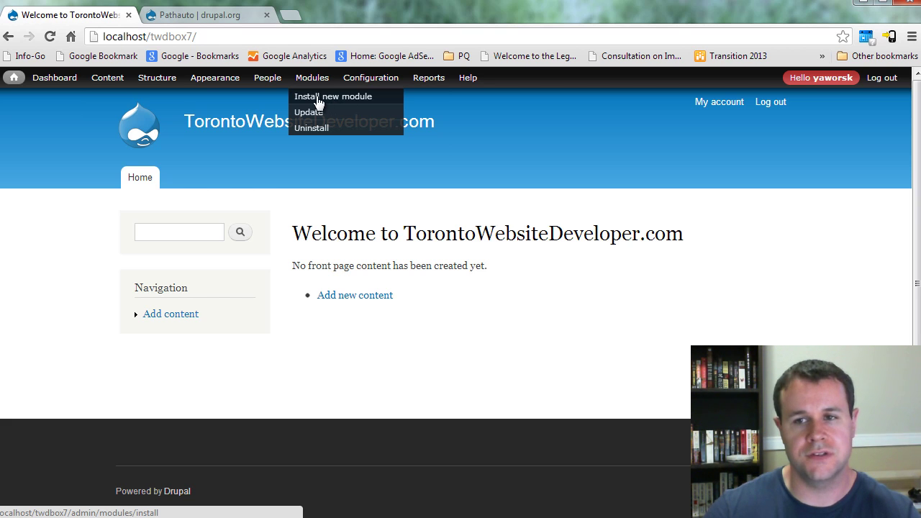
click(320, 103)
click(247, 218)
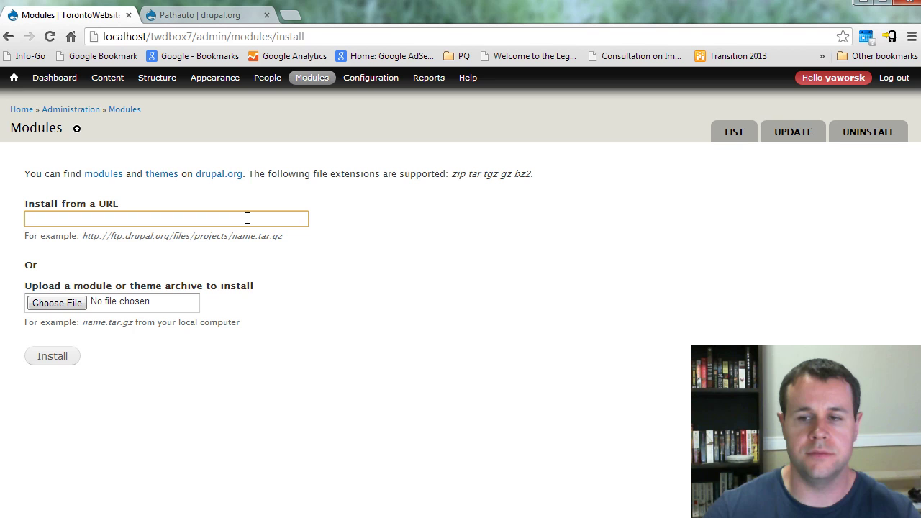
right_click(248, 221)
click(279, 329)
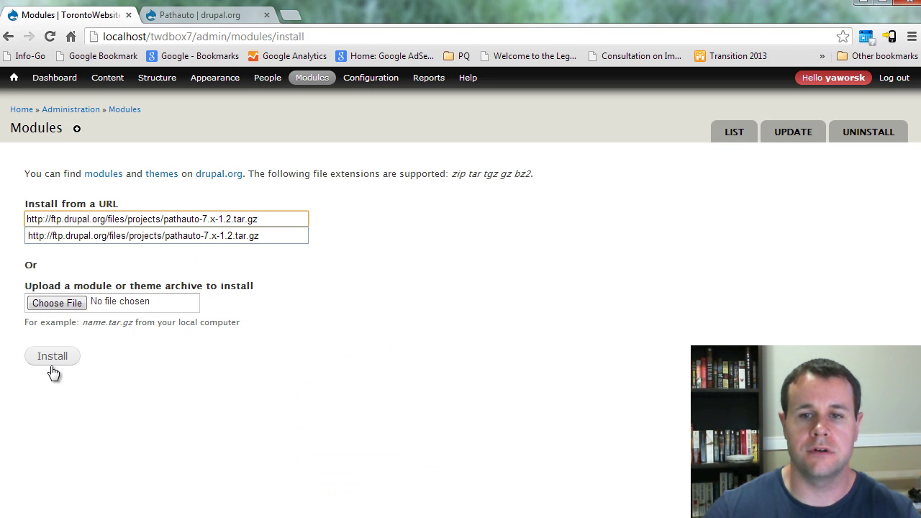
click(438, 373)
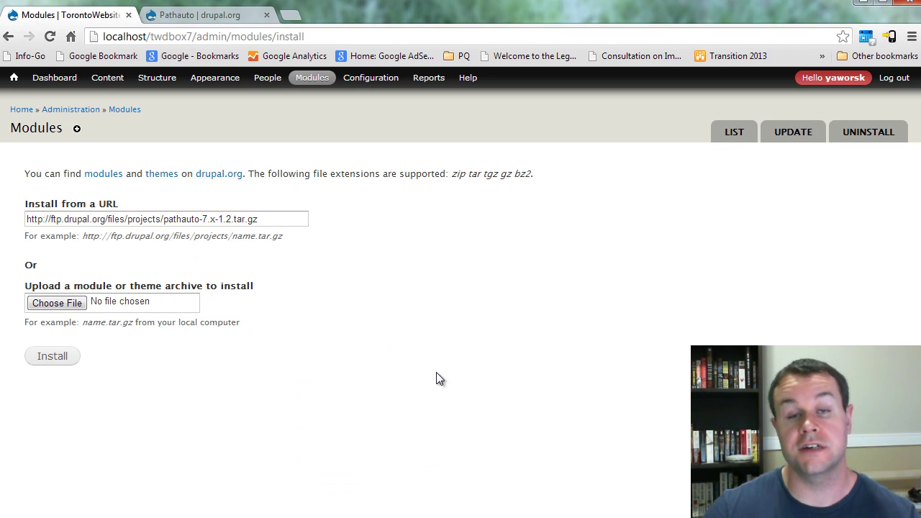
Go from the Pathauto requirements on drupal.org to the Token project and copy the link address of its 7.x-1.5 tar.gz download
click(209, 16)
scroll(261, 237, up, 11)
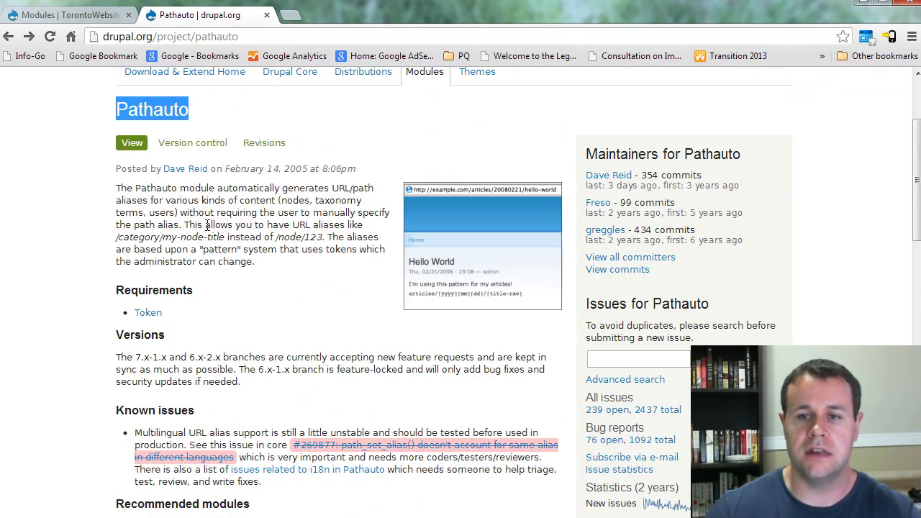
right_click(149, 314)
click(148, 316)
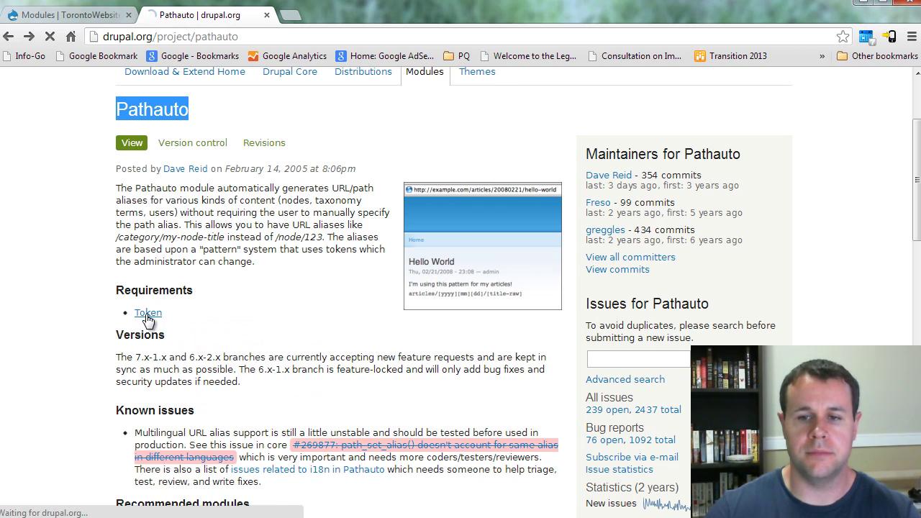
scroll(295, 295, down, 6)
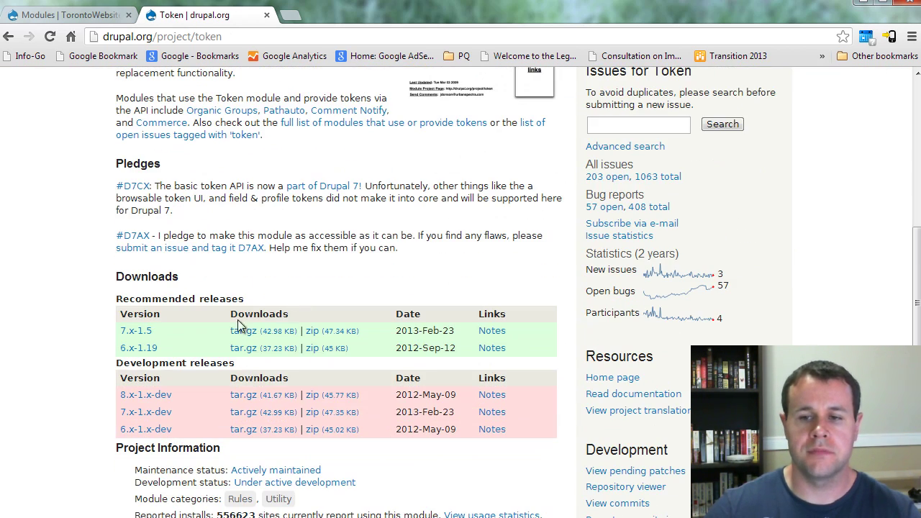
right_click(243, 334)
click(286, 424)
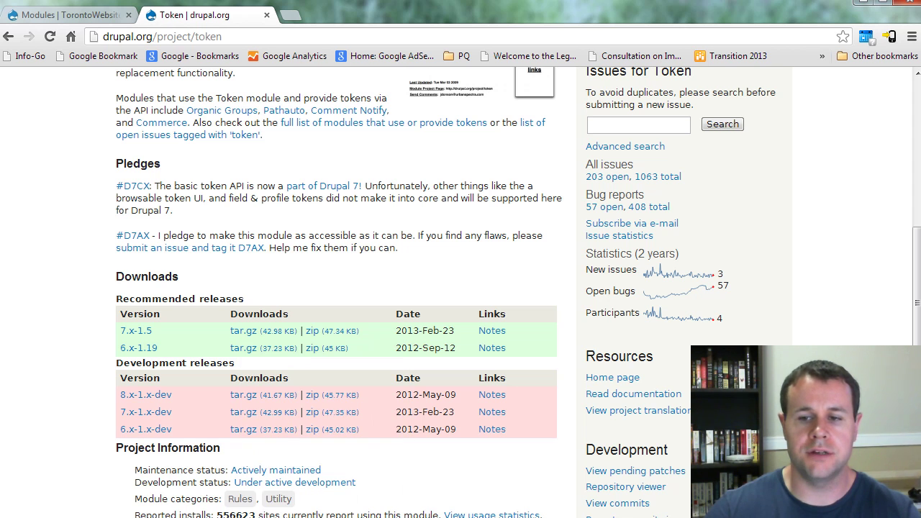
click(69, 21)
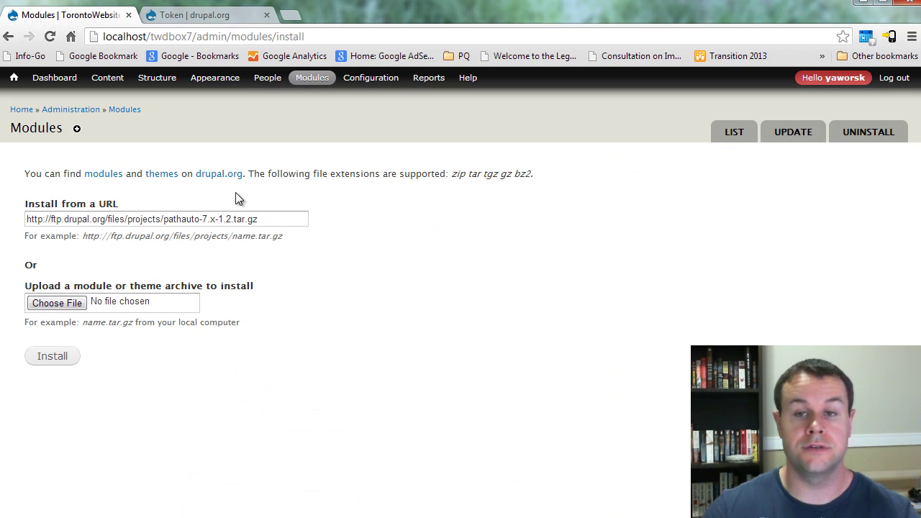
triple_click(35, 219)
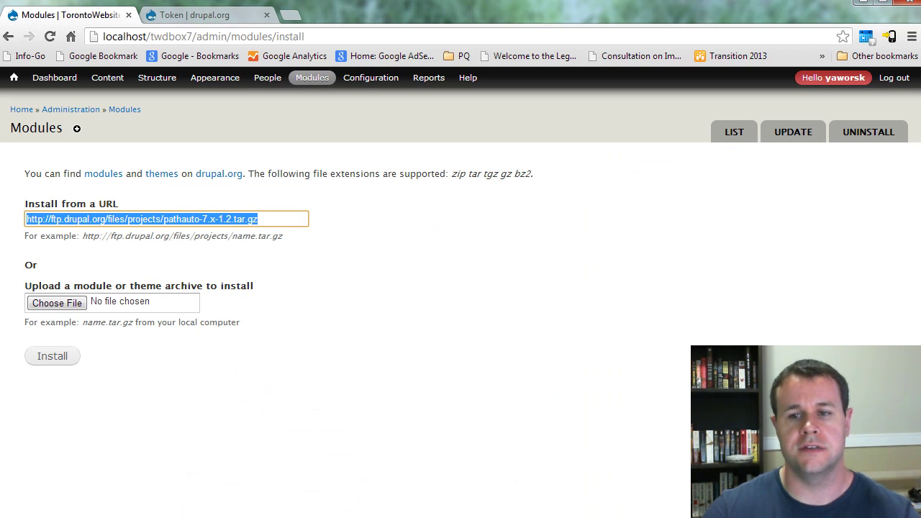
right_click(84, 222)
click(134, 330)
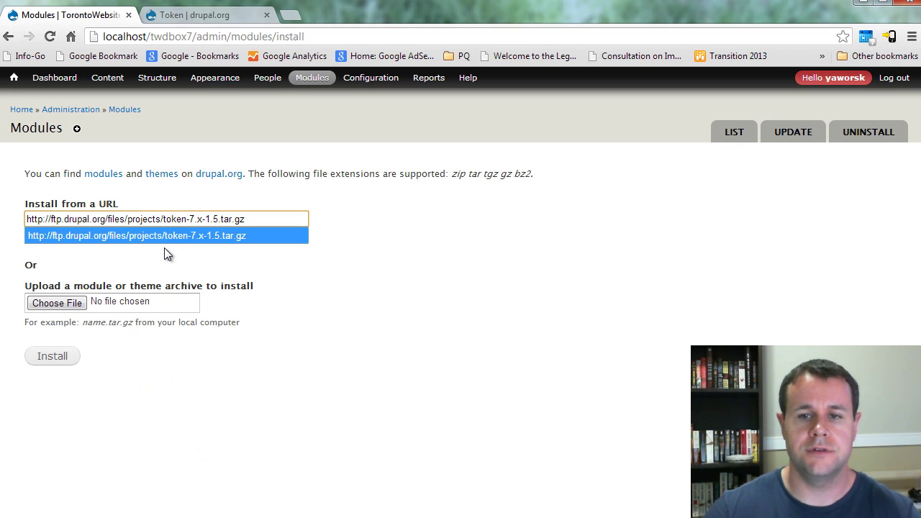
click(296, 288)
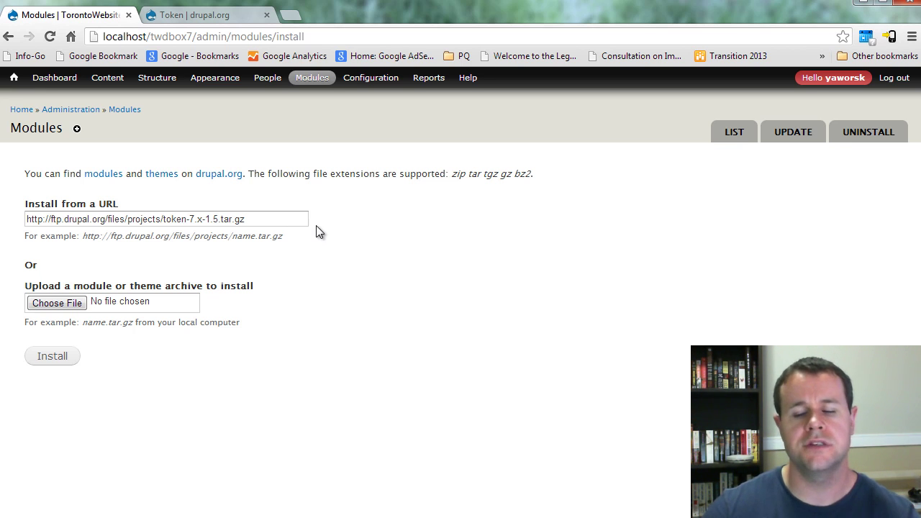
Open the site's module list and filter it by "path" to check whether Pathauto is enabled
mouse_move(310, 79)
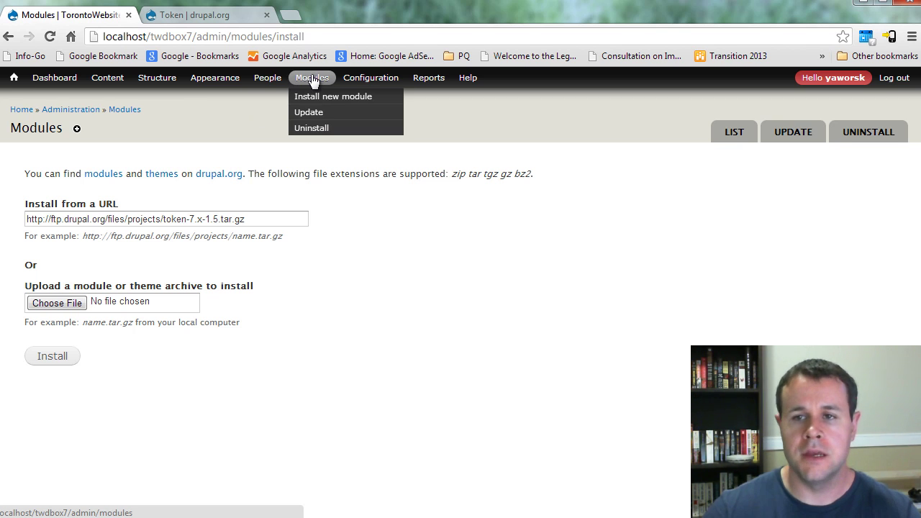
click(311, 80)
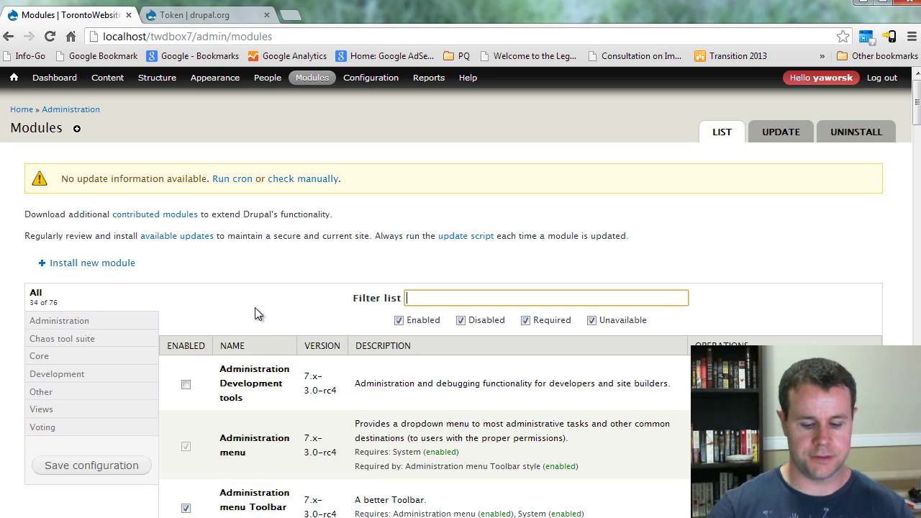
text(path)
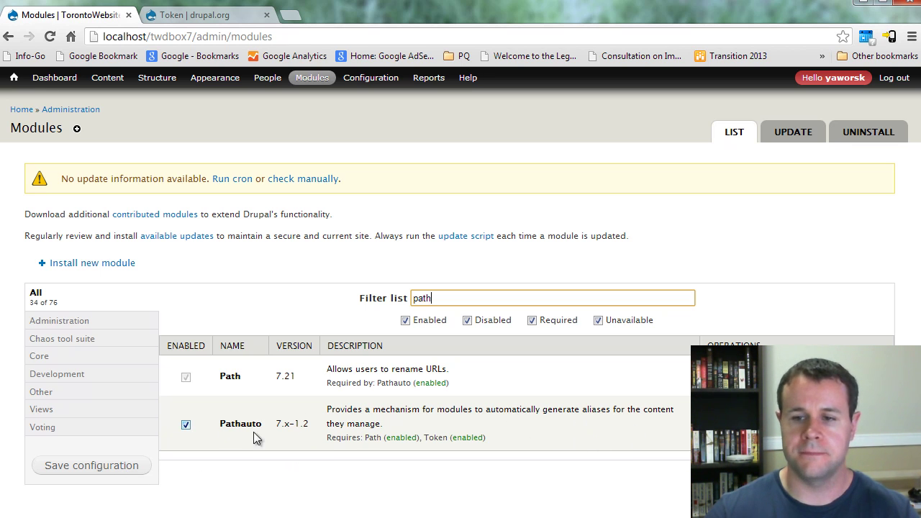
Open the URL alias patterns configuration and highlight the default content path pattern
mouse_move(382, 85)
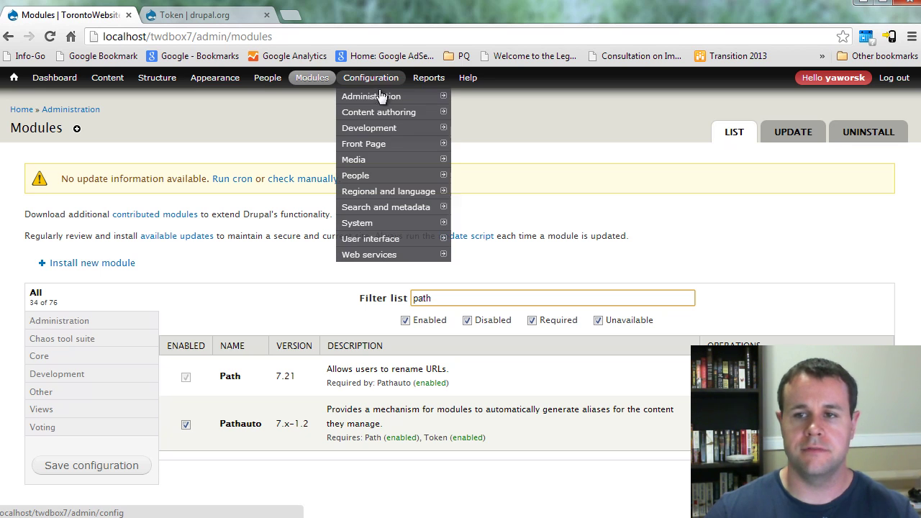
mouse_move(389, 208)
mouse_move(482, 223)
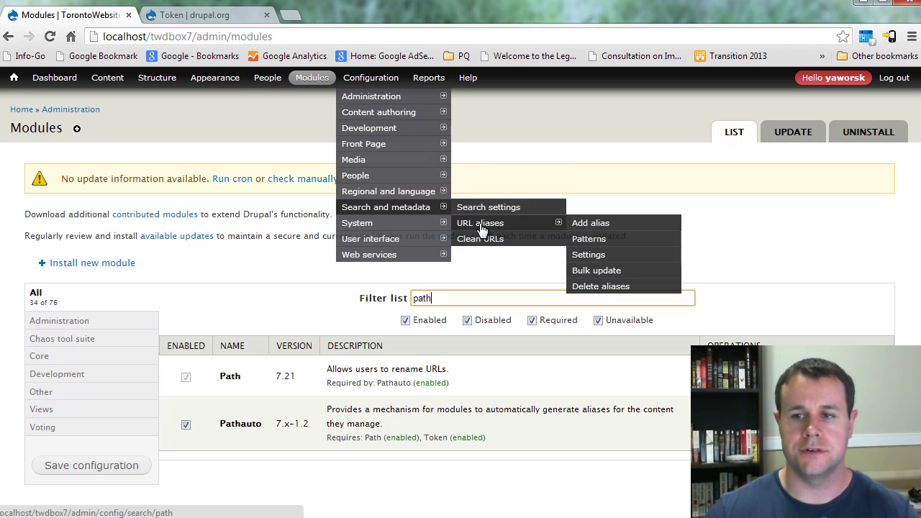
click(590, 239)
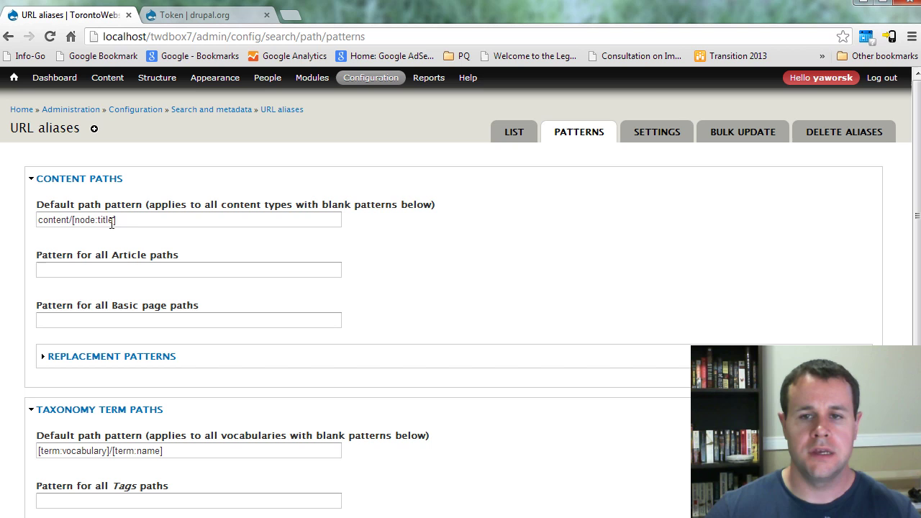
click(136, 220)
drag(136, 221, 41, 222)
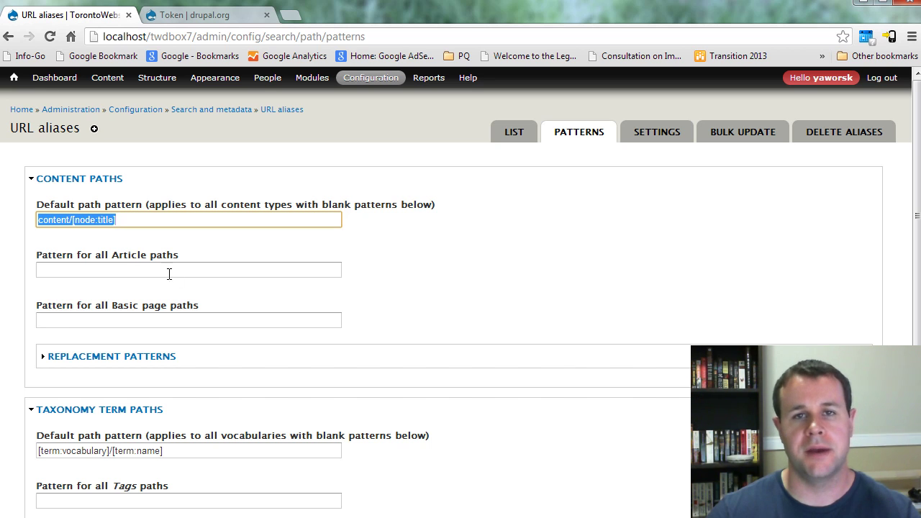
Expand the replacement patterns for content paths and show the tokens available for Nodes
click(136, 357)
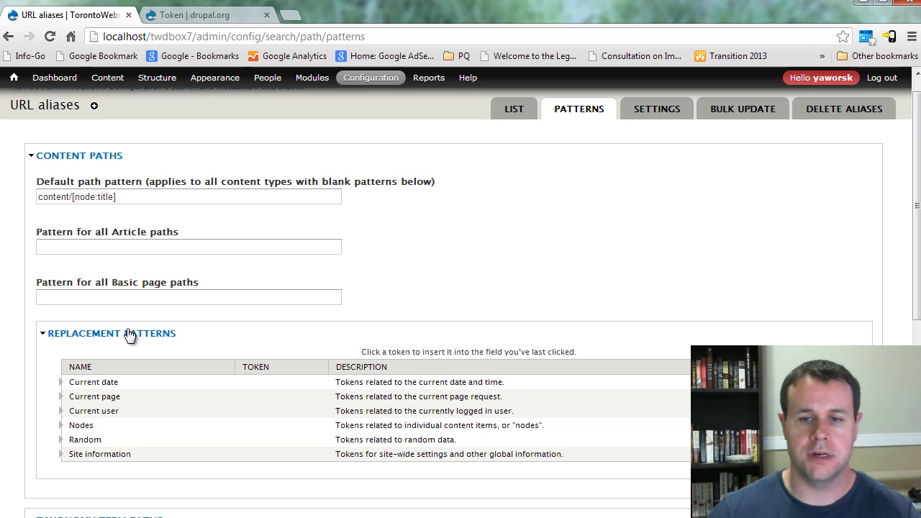
click(62, 427)
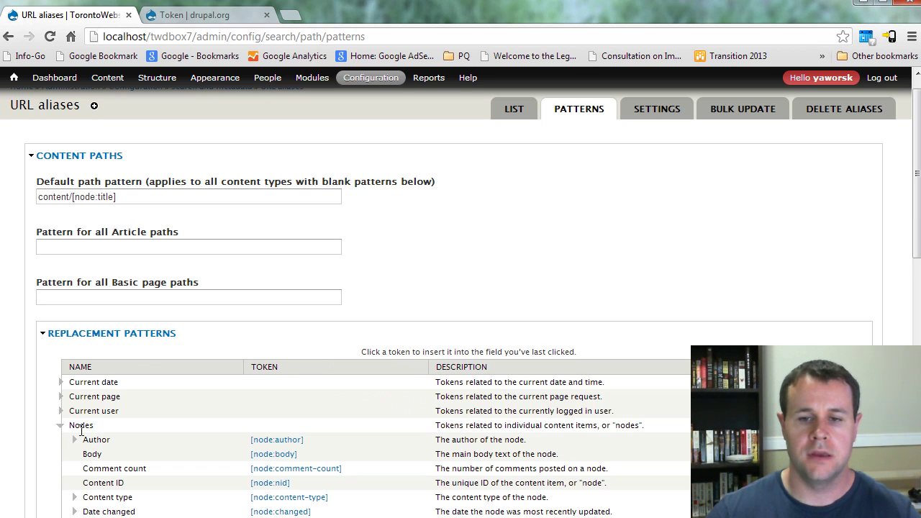
scroll(90, 428, down, 2)
scroll(108, 424, up, 2)
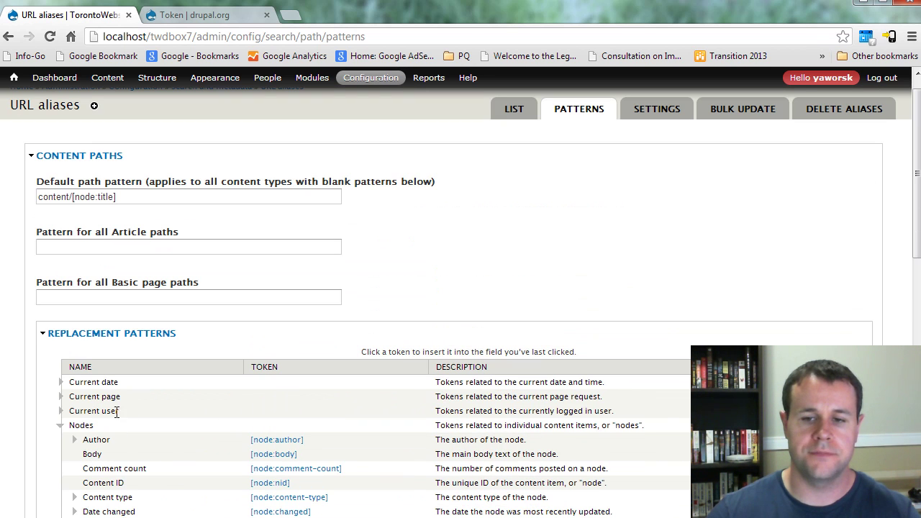
Set the pattern for all Article paths to articles/[node:nid], inserting the Content ID token, and collapse the content replacement patterns
click(98, 247)
text(articles/)
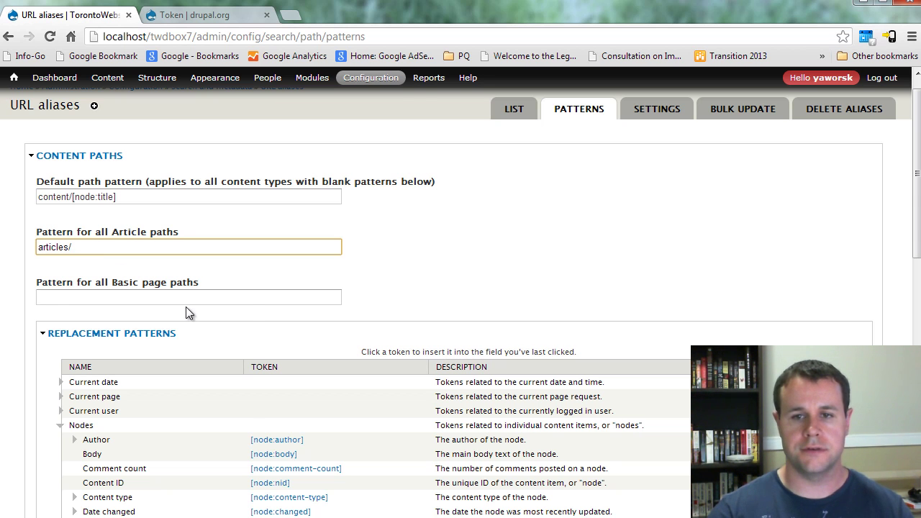
scroll(186, 311, down, 4)
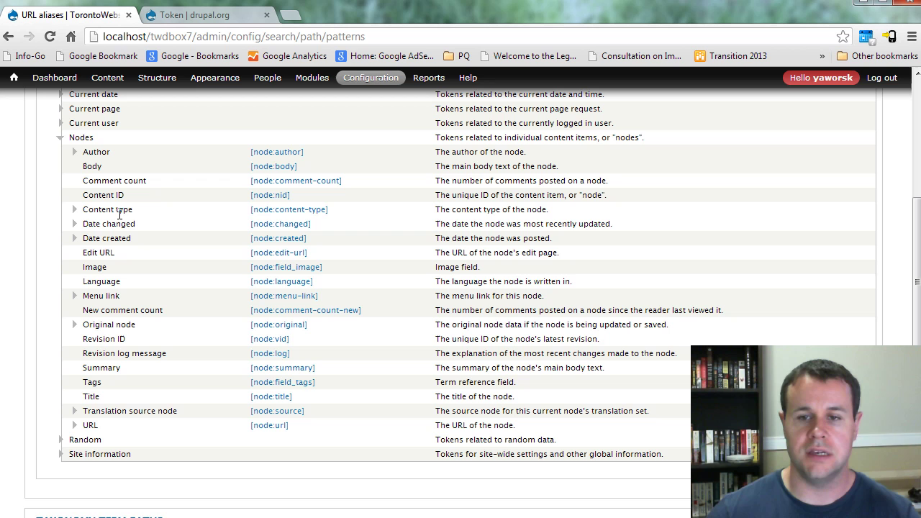
click(270, 197)
scroll(259, 216, up, 4)
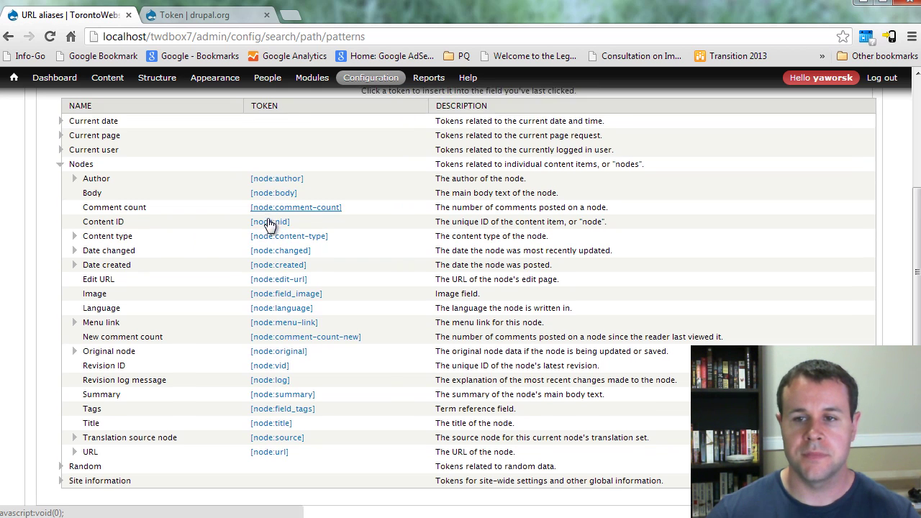
click(118, 270)
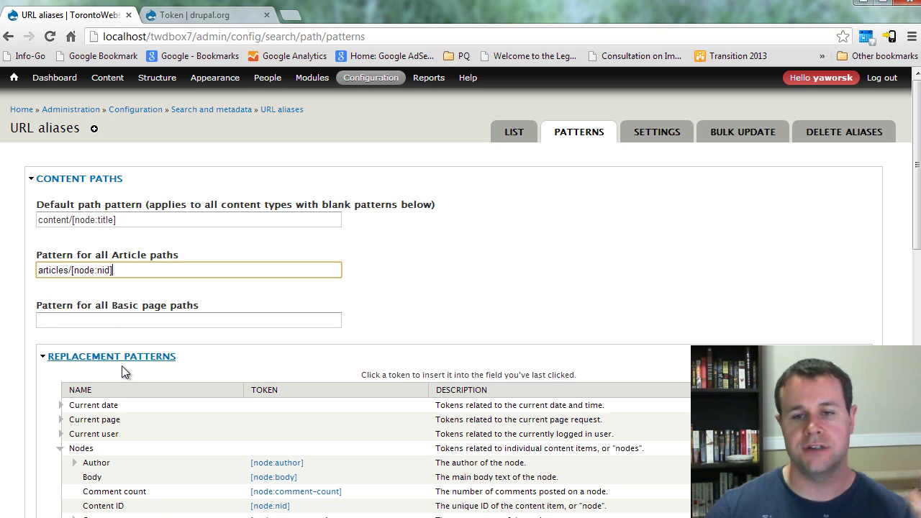
double_click(92, 272)
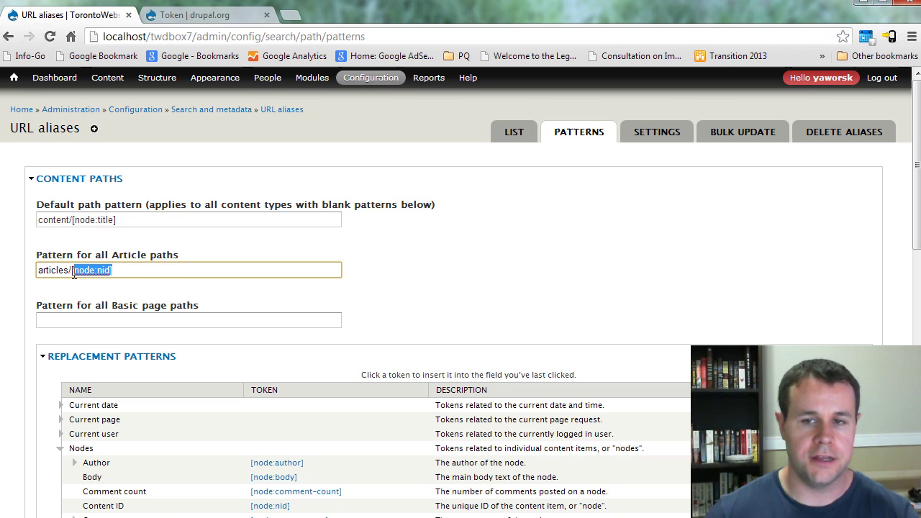
click(124, 271)
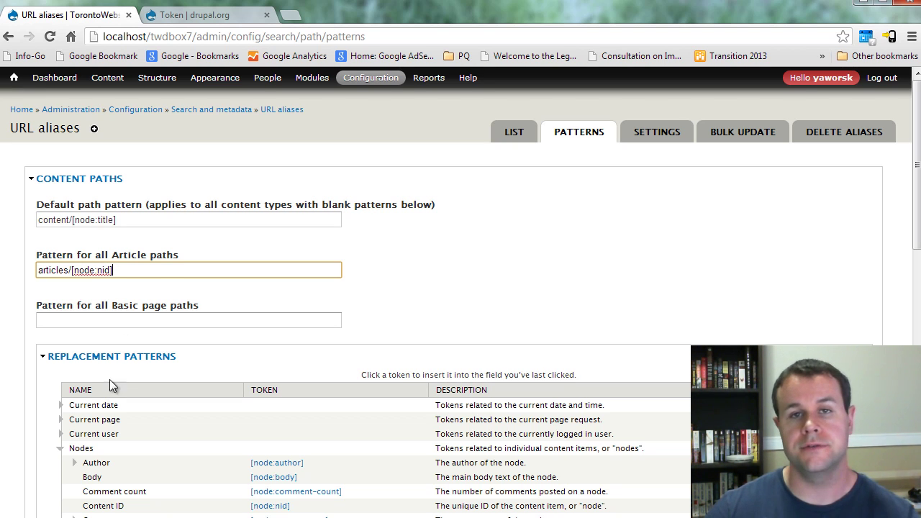
click(131, 359)
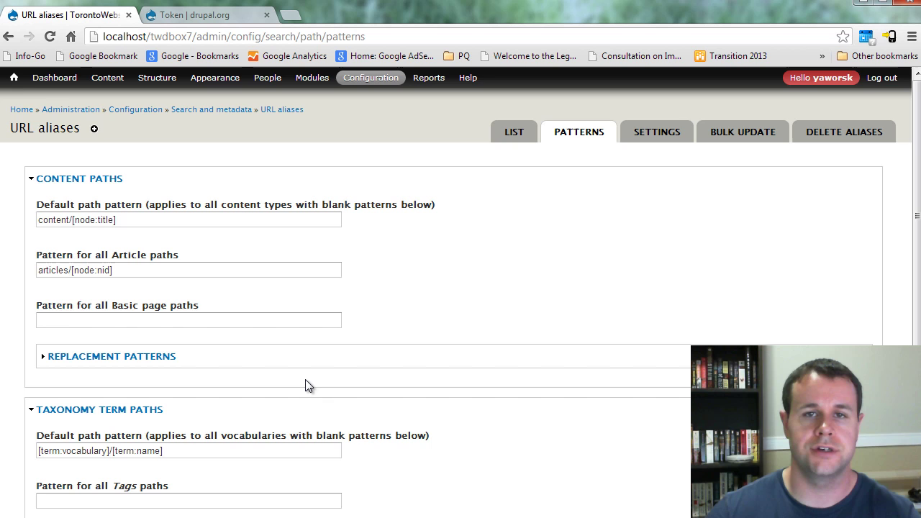
Review the taxonomy term and user path patterns, and examine the URL alias settings for separator, character case, maximum lengths and update action
scroll(209, 410, down, 2)
scroll(208, 414, down, 2)
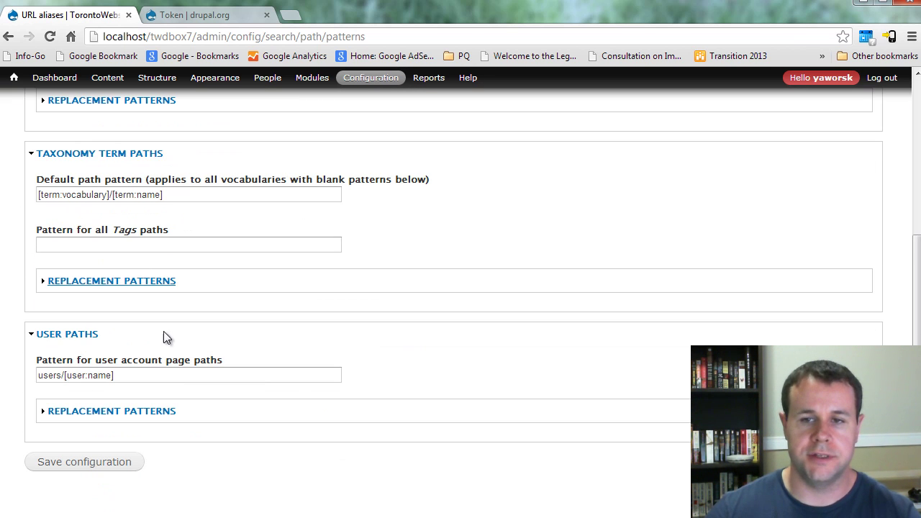
scroll(238, 385, up, 3)
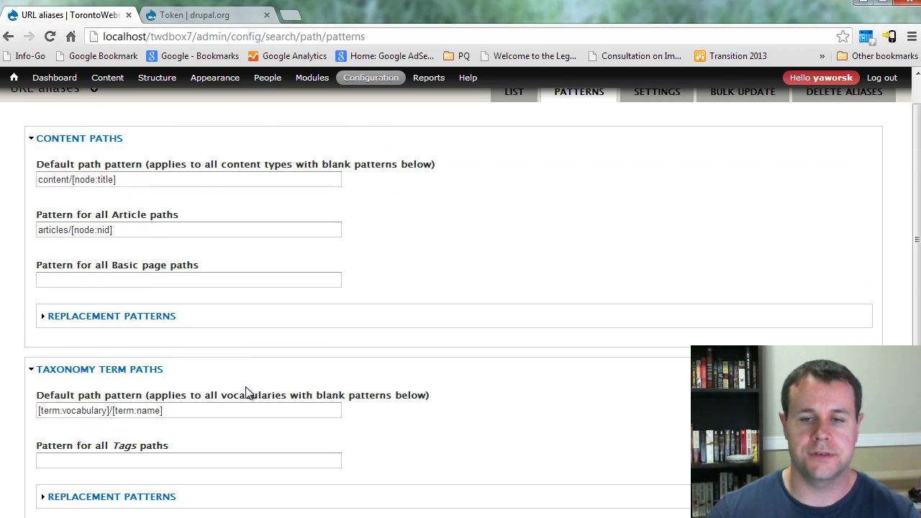
scroll(245, 392, up, 1)
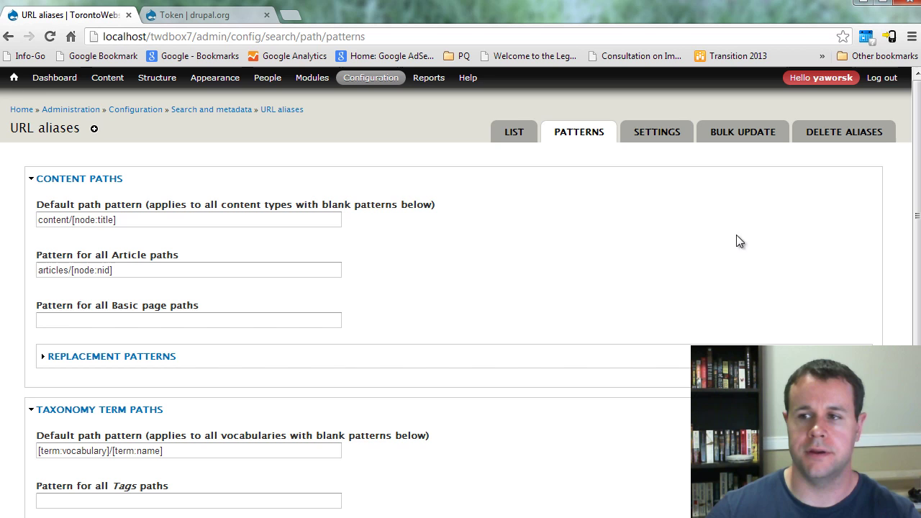
click(658, 136)
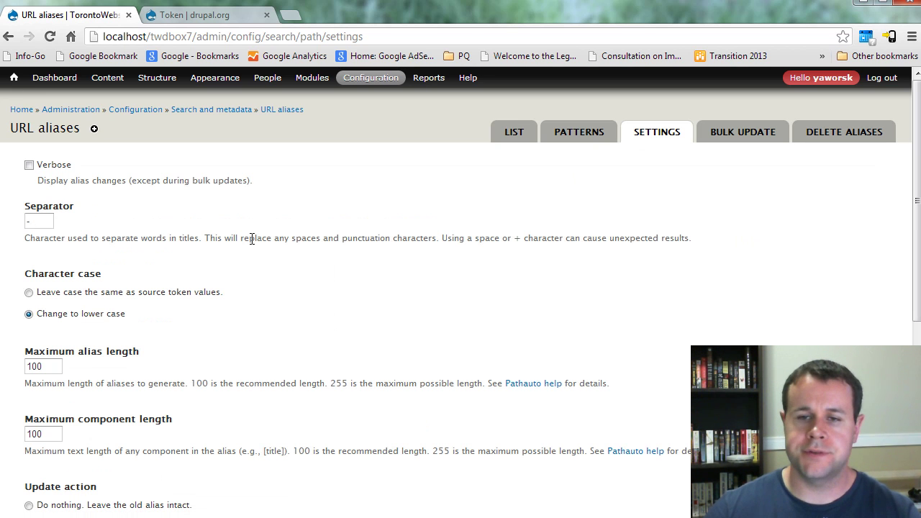
scroll(286, 267, down, 2)
scroll(286, 268, up, 1)
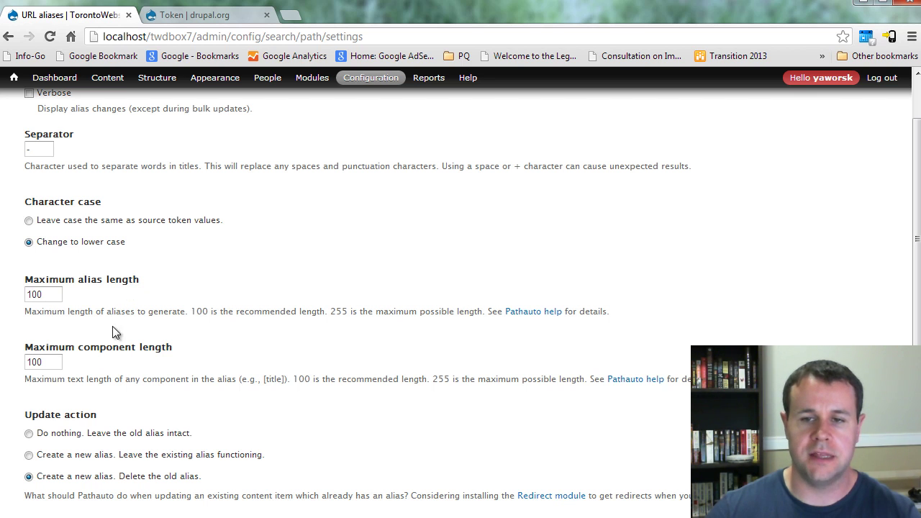
scroll(197, 366, down, 1)
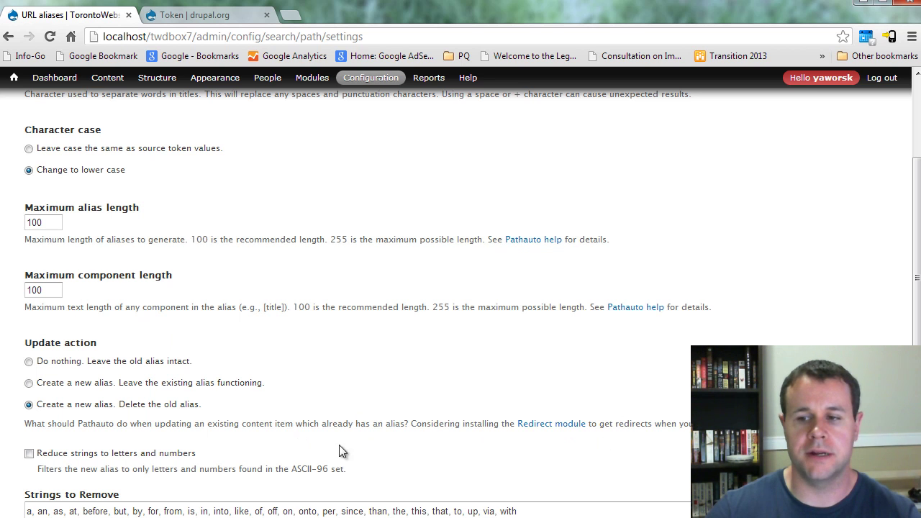
scroll(313, 434, up, 2)
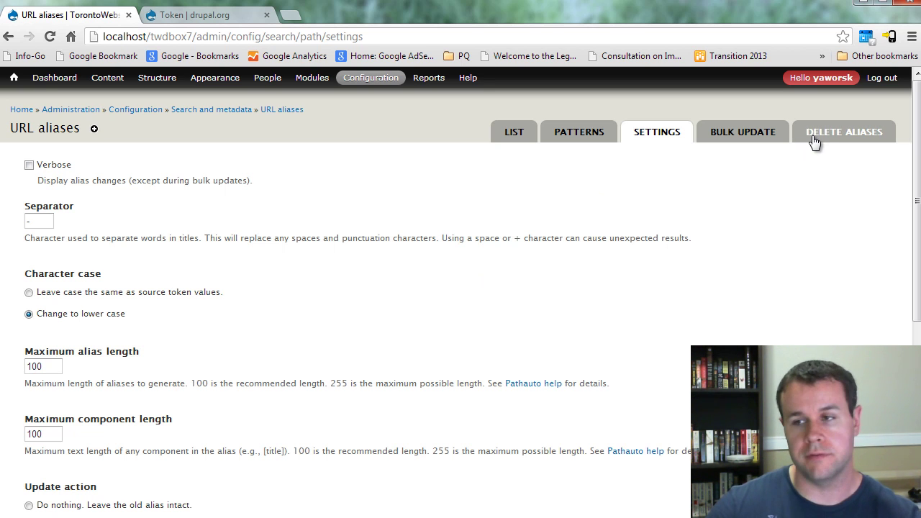
Delete all existing URL aliases for Content only, leaving users and taxonomy terms out of the deletion
click(840, 133)
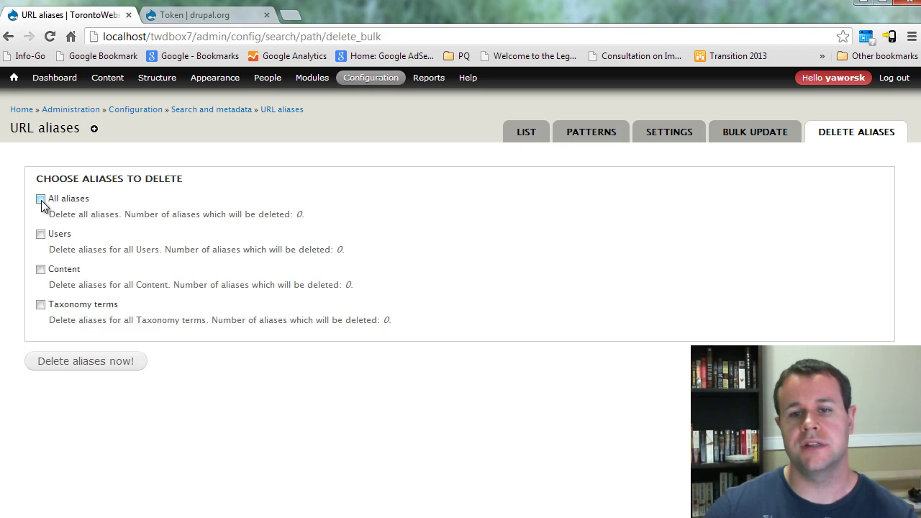
click(40, 269)
click(104, 369)
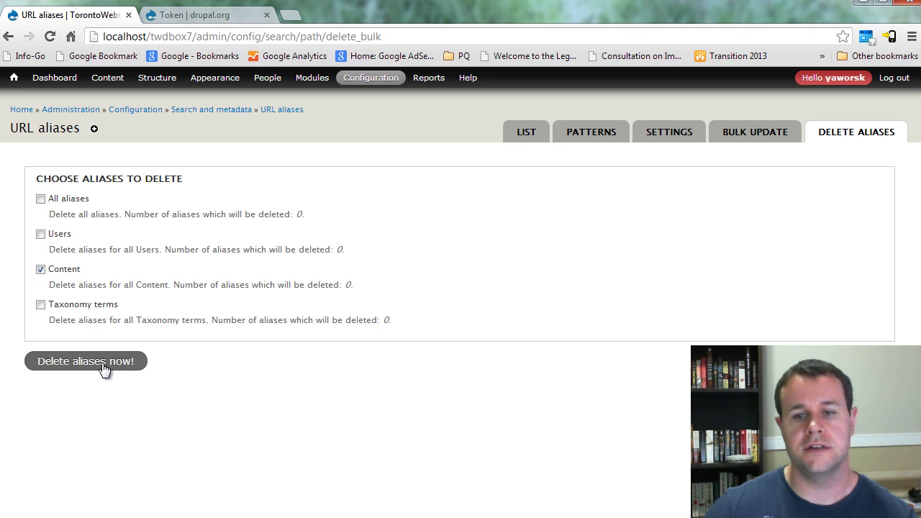
Run a bulk update that generates URL aliases for un-aliased content paths
click(767, 137)
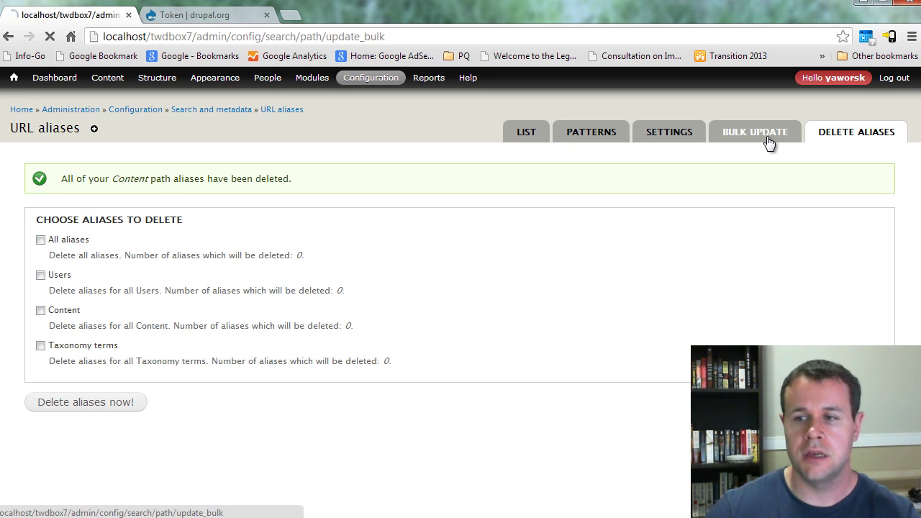
click(28, 189)
click(57, 268)
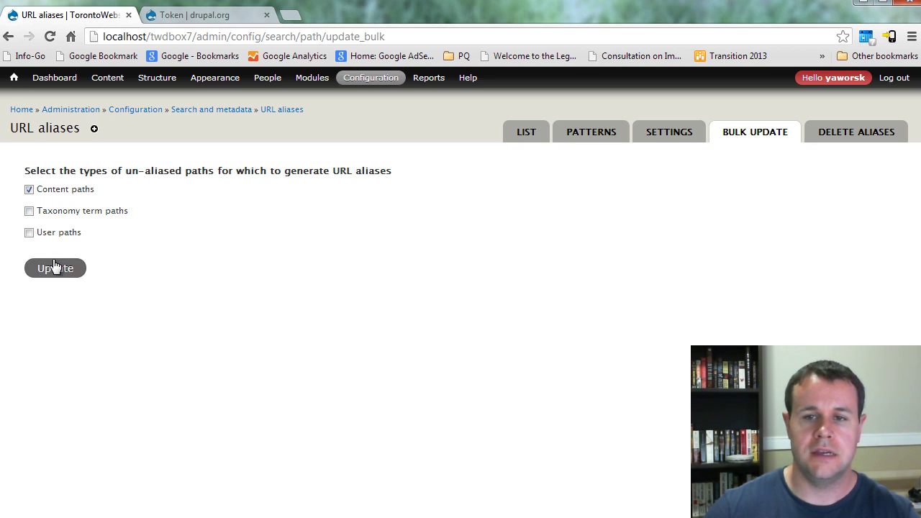